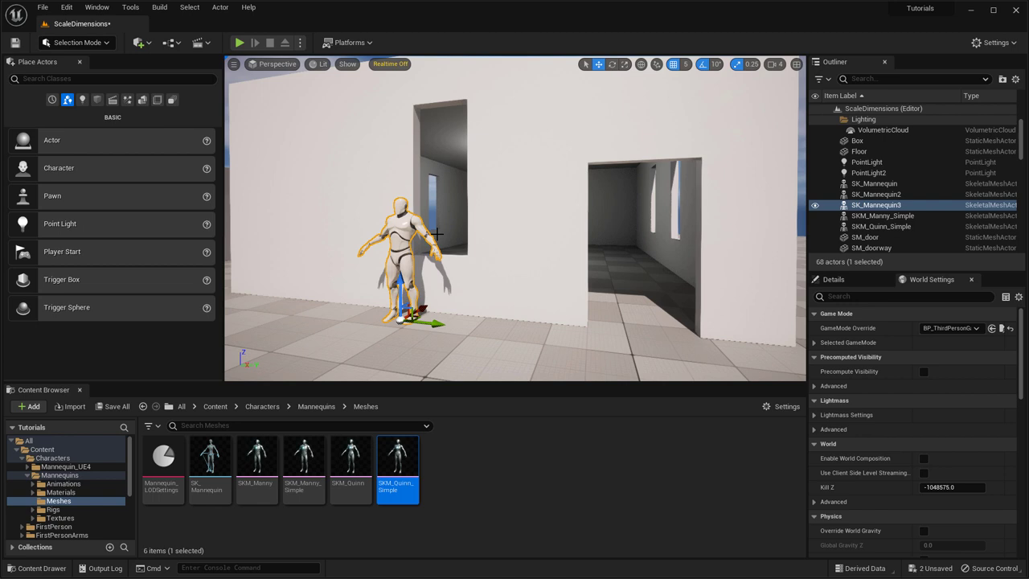
{"action": "key", "text": "Escape"}
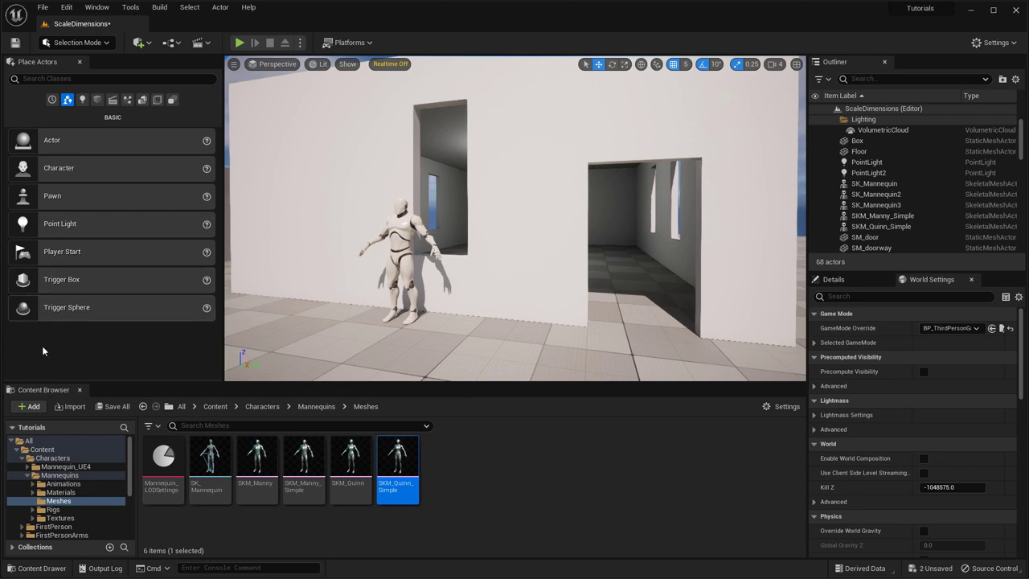
Preview the Third Person pack under Add Feature or Content Pack, then cancel without adding it
{"action": "left_click", "coordinate": [29, 406]}
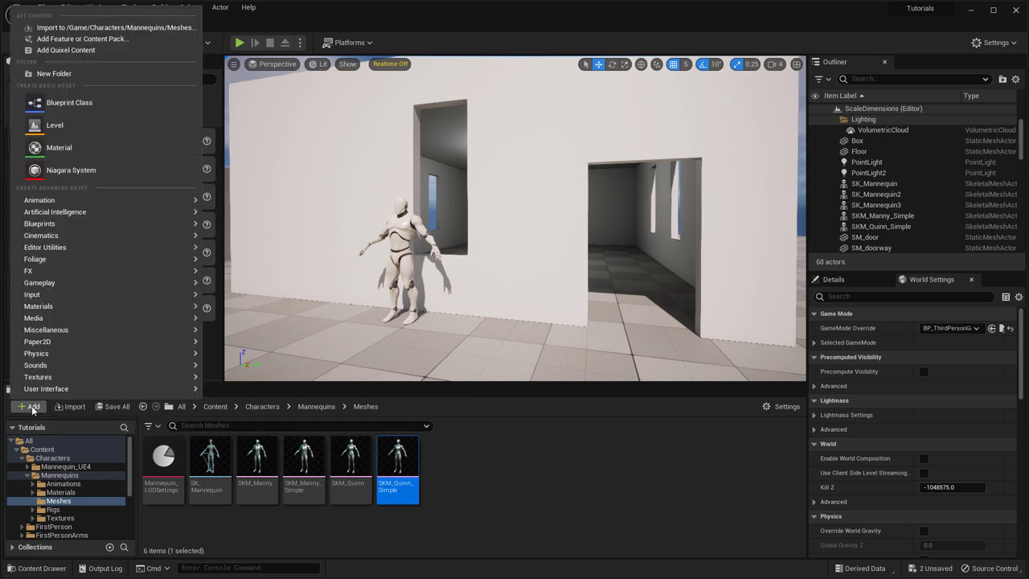
{"action": "left_click", "coordinate": [57, 38]}
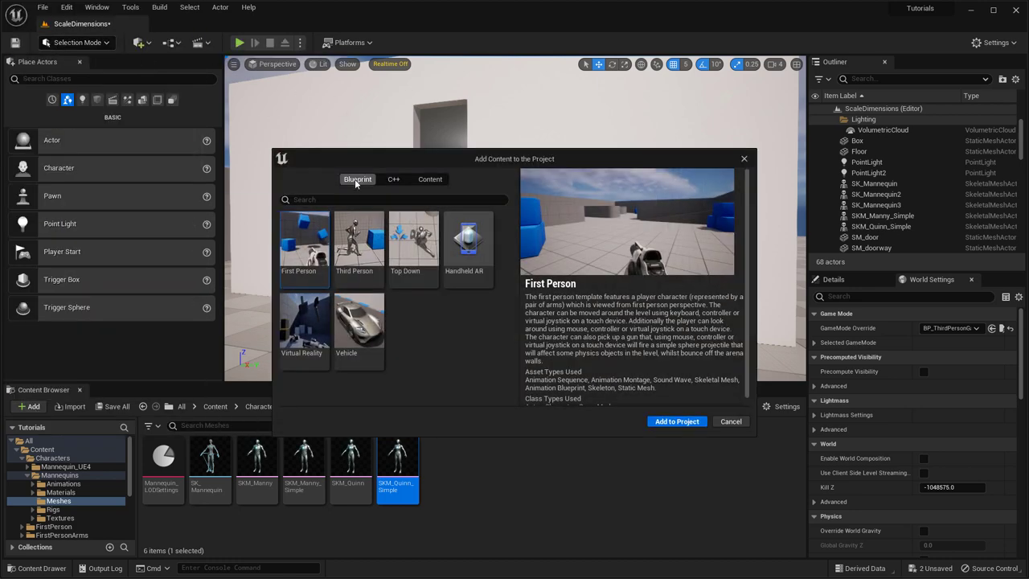
{"action": "left_click", "coordinate": [354, 245]}
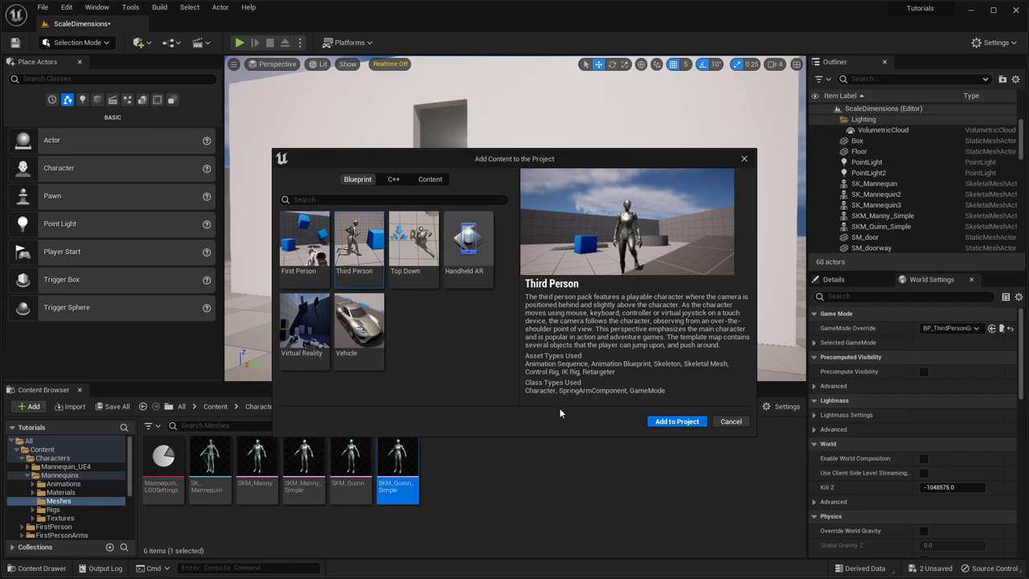
{"action": "left_click", "coordinate": [731, 422]}
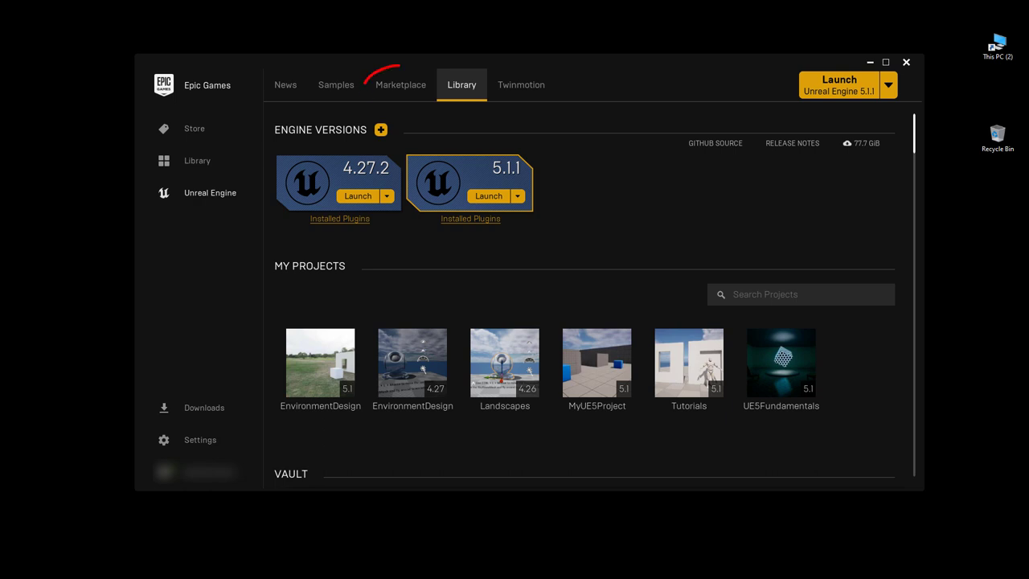
Search the Marketplace for 'mannequin', view the UE4 Mannequin: Mobile page, then go back to Library
{"action": "left_click", "coordinate": [395, 96]}
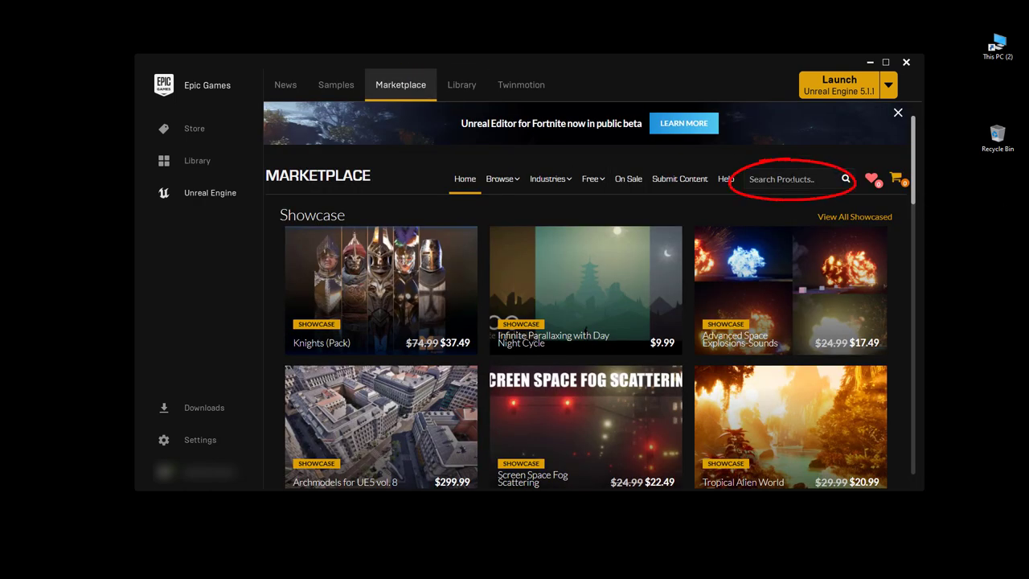
{"action": "type", "text": "mannequin"}
{"action": "key", "text": "Return"}
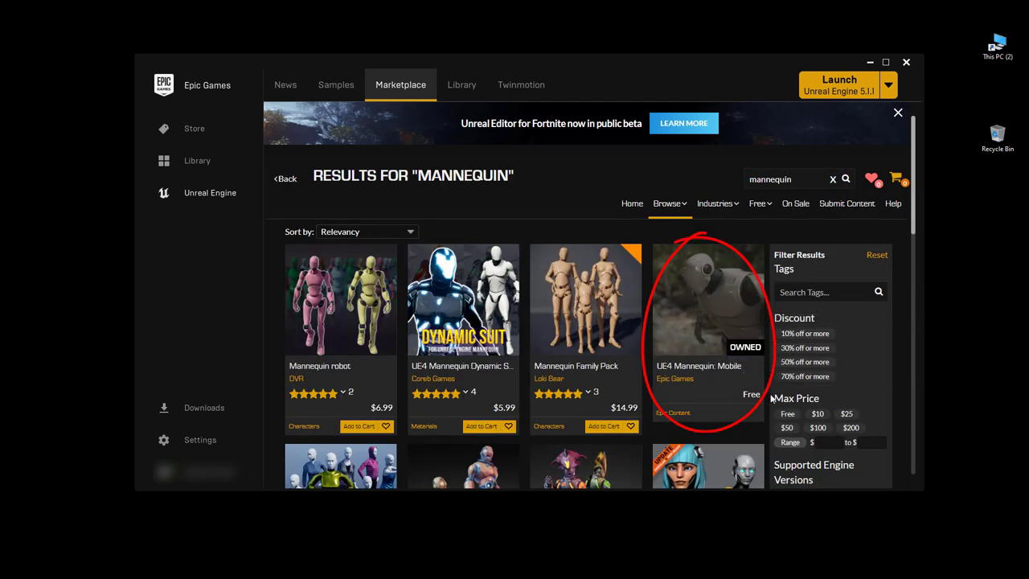
{"action": "left_click", "coordinate": [698, 298]}
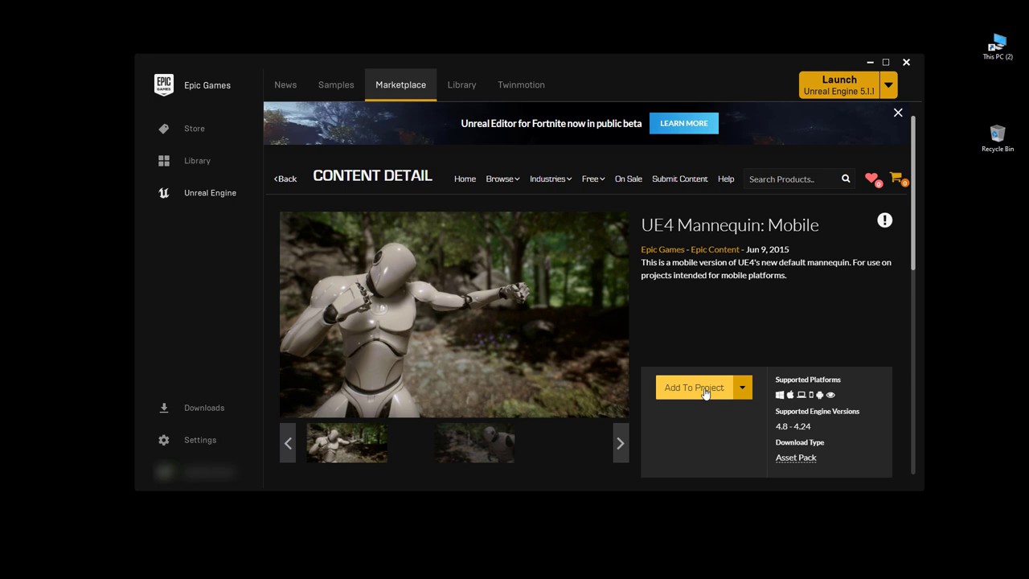
{"action": "left_click", "coordinate": [464, 87]}
Filter the Vault by 'manneq' and choose Add To Project on UE4 Mannequin: Mobile
{"action": "scroll", "coordinate": [295, 378], "scroll_direction": "down", "scroll_amount": 3}
{"action": "left_click", "coordinate": [760, 367]}
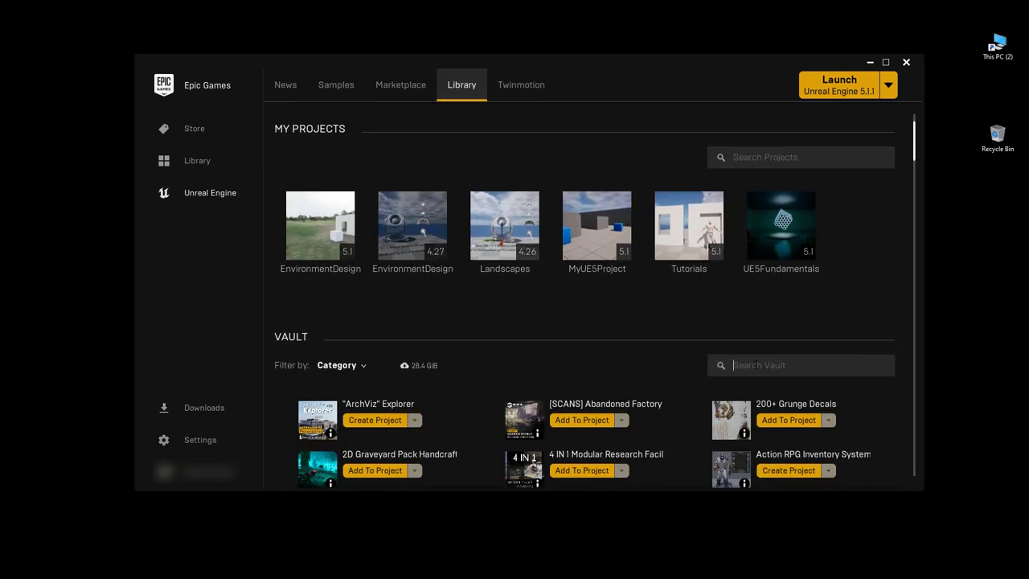
{"action": "type", "text": "manneq"}
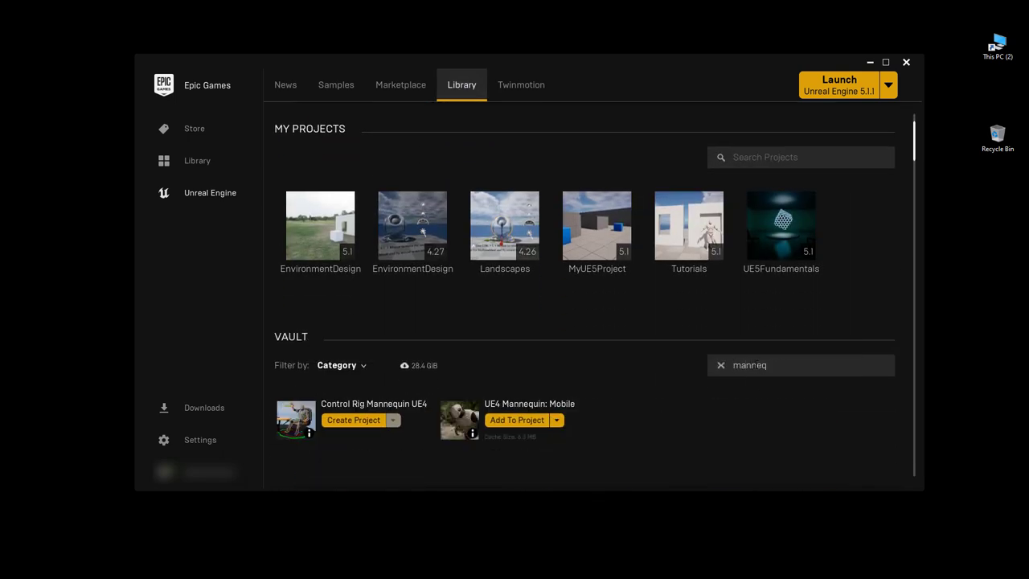
{"action": "scroll", "coordinate": [719, 368], "scroll_direction": "down", "scroll_amount": 1}
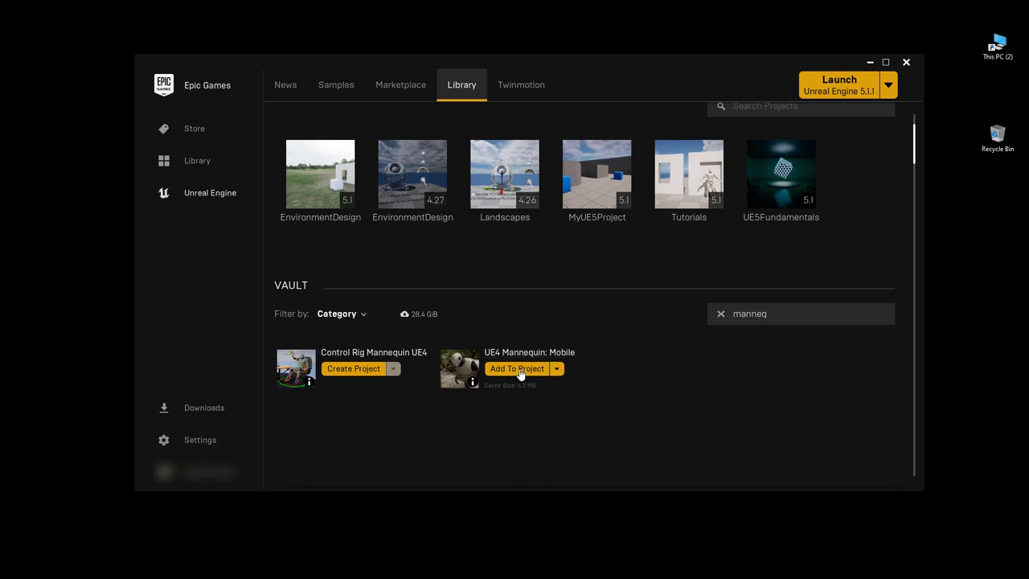
{"action": "left_click", "coordinate": [518, 369]}
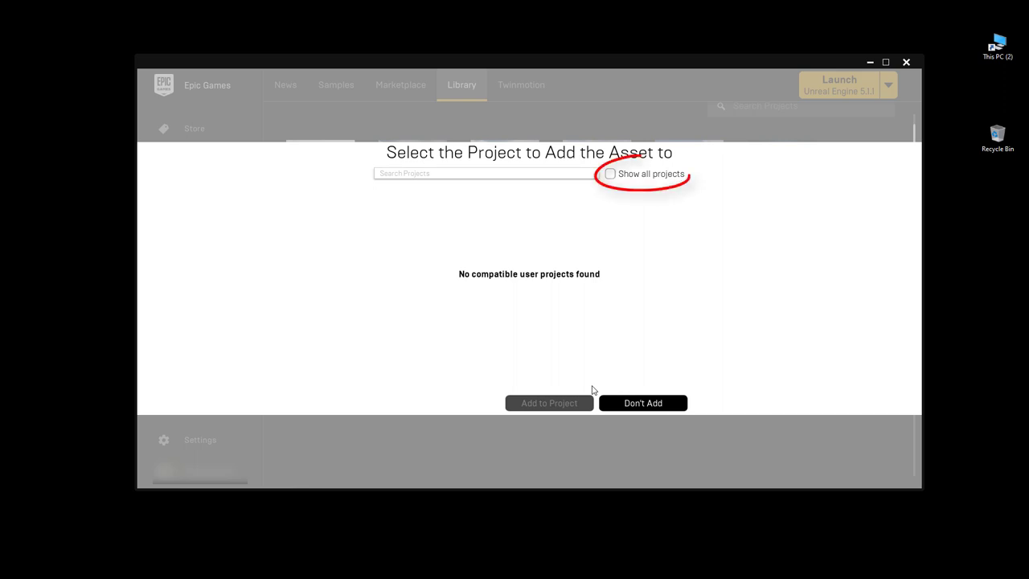
Show all projects, pick Tutorials as the destination, and select engine version 4.24
{"action": "left_click", "coordinate": [610, 174]}
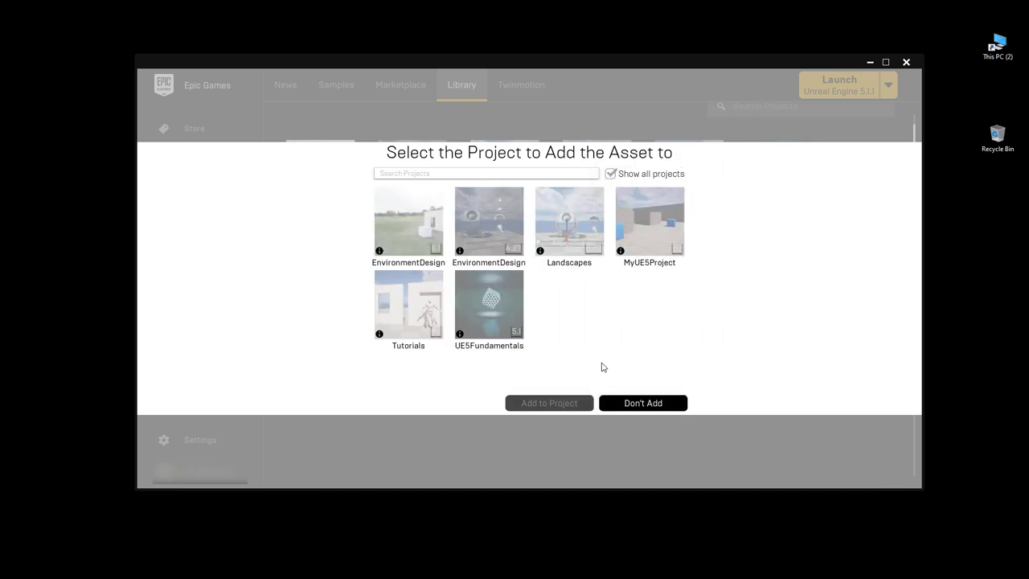
{"action": "left_click", "coordinate": [406, 304]}
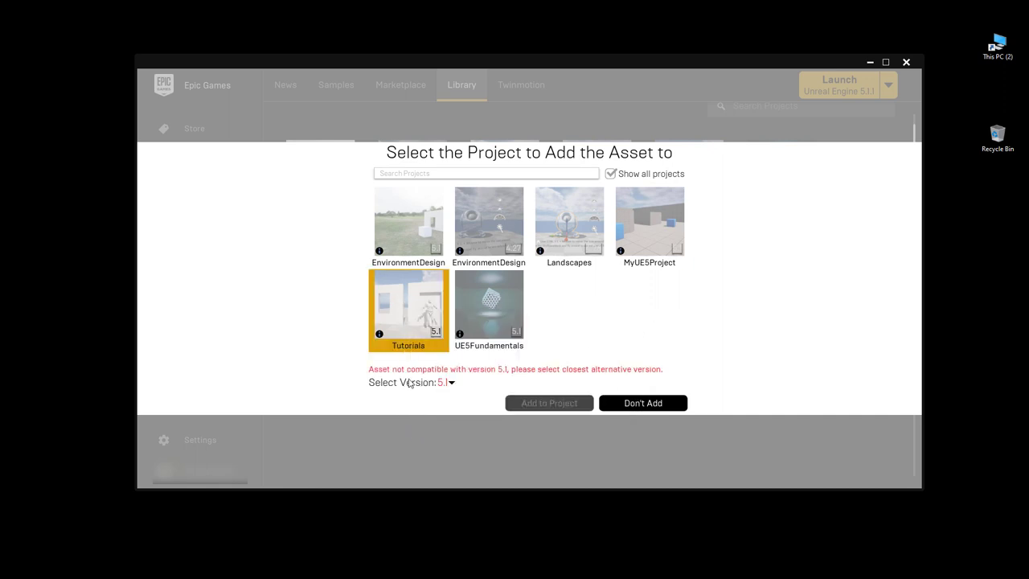
{"action": "left_click", "coordinate": [451, 384]}
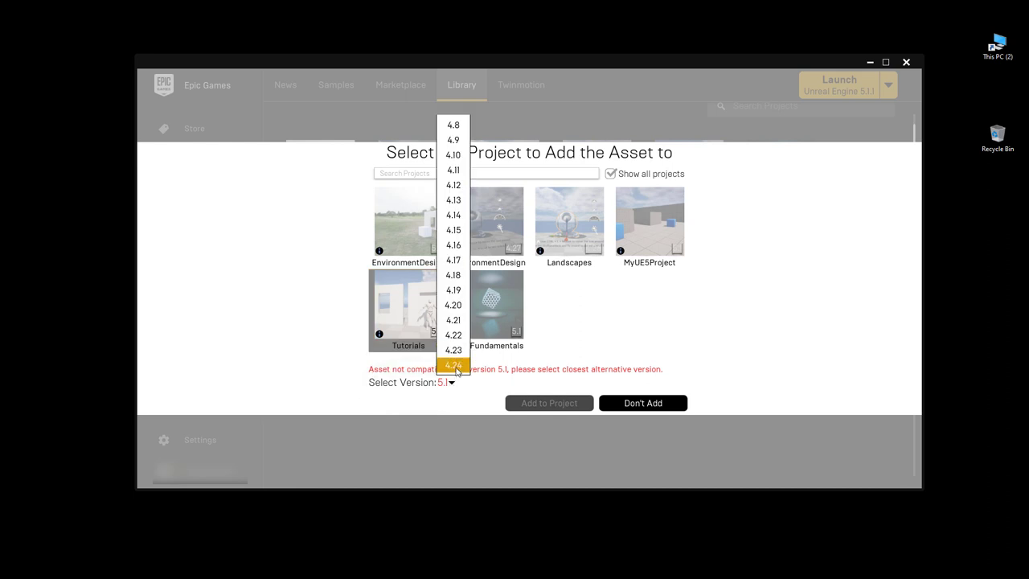
{"action": "left_click", "coordinate": [455, 366]}
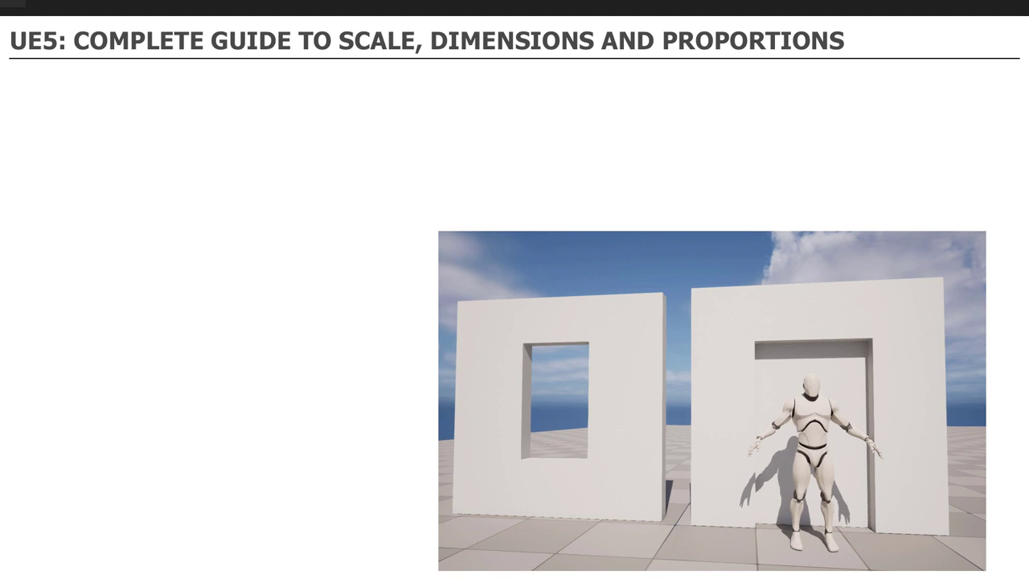
Advance the slide to the wall-size notes: 300-400uu height/width, 20uu depth
{"action": "key", "text": "Right"}
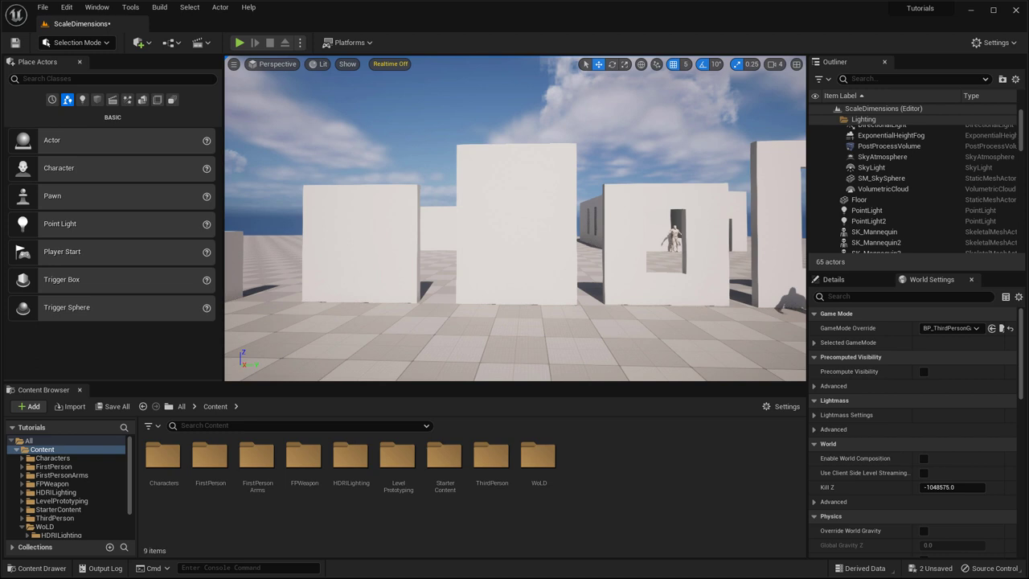
Fly the viewport past the SM_wall300 wall to bring the mannequin into view
{"action": "right_click", "coordinate": [387, 245]}
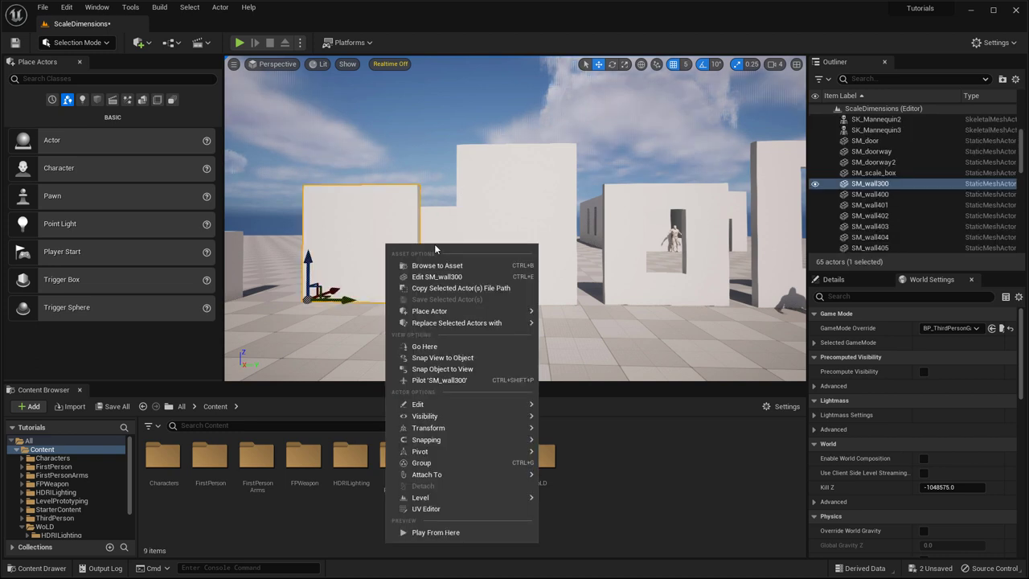
{"action": "type", "text": "a"}
{"action": "key", "text": "Escape"}
{"action": "mouse_move", "coordinate": [452, 257]}
{"action": "left_mouse_down"}
{"action": "mouse_move", "coordinate": [444, 226]}
{"action": "mouse_move", "coordinate": [454, 219]}
{"action": "mouse_move", "coordinate": [438, 256]}
{"action": "left_mouse_up"}
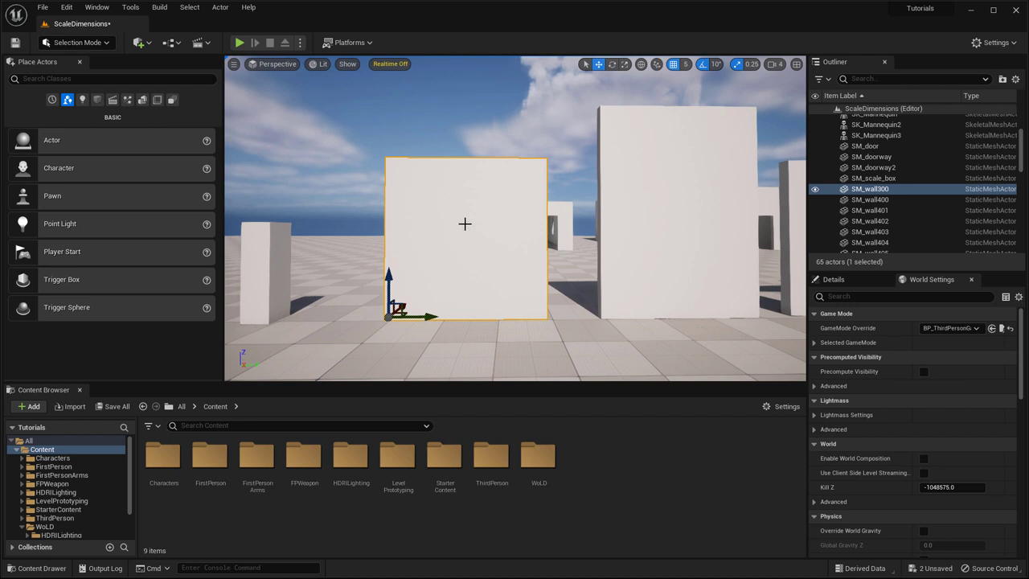
{"action": "left_click_drag", "start_coordinate": [464, 224], "coordinate": [491, 234]}
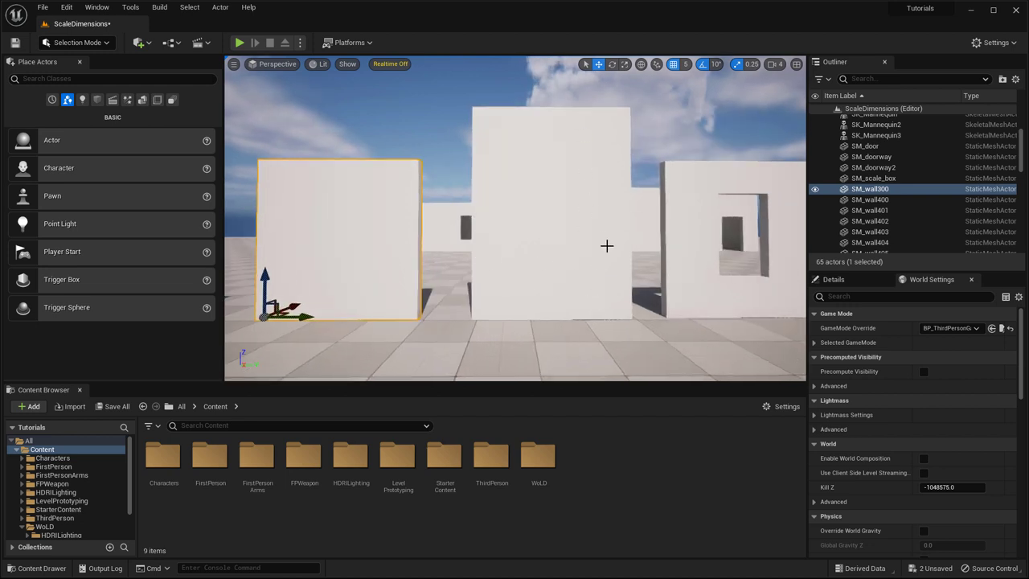
{"action": "left_click_drag", "start_coordinate": [606, 246], "coordinate": [563, 322]}
{"action": "left_click_drag", "start_coordinate": [561, 249], "coordinate": [668, 257]}
Alt-drag a copy of SK_Mannequin, SK_Mannequin4, in front of the taller wall
{"action": "left_click", "coordinate": [442, 293]}
{"action": "key", "text": "f"}
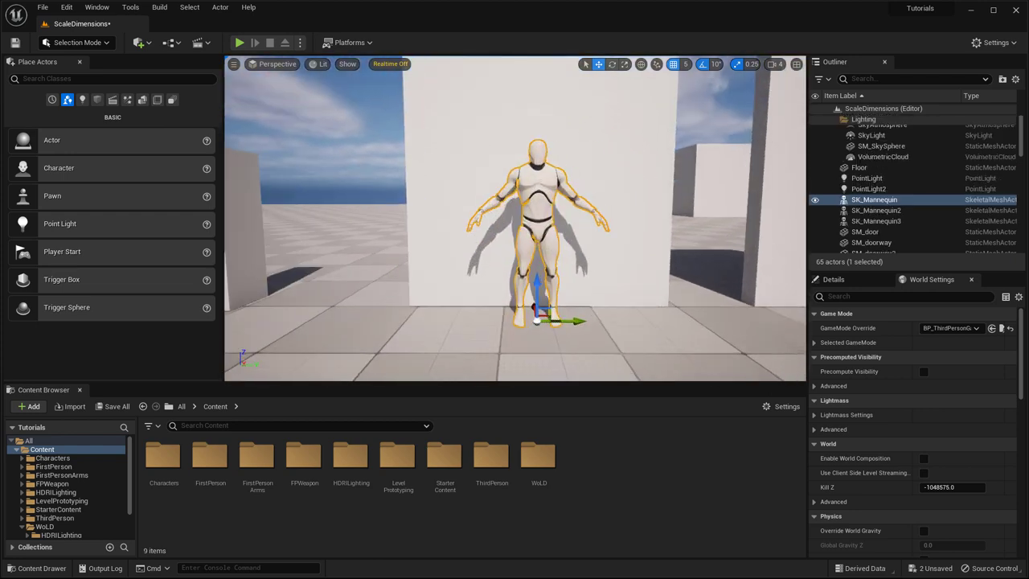
{"action": "scroll", "coordinate": [494, 292], "scroll_direction": "down", "scroll_amount": 3}
{"action": "left_click_drag", "start_coordinate": [448, 292], "coordinate": [715, 286], "text": "alt"}
{"action": "key", "text": "f"}
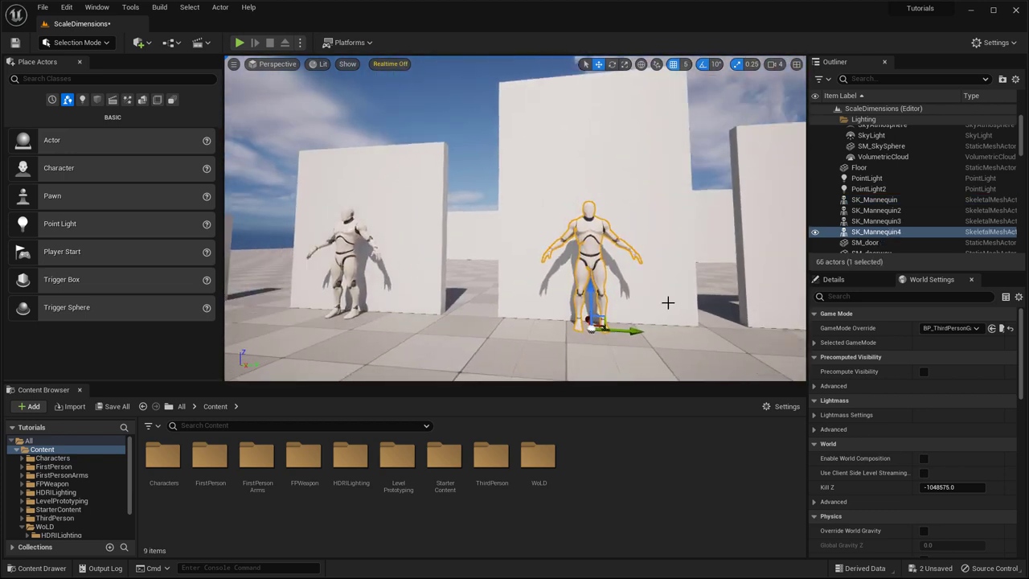
Switch to a fullscreen game view framing both mannequins
{"action": "key", "text": "F11"}
{"action": "key", "text": "g"}
{"action": "right_click_drag", "start_coordinate": [687, 294], "coordinate": [692, 271]}
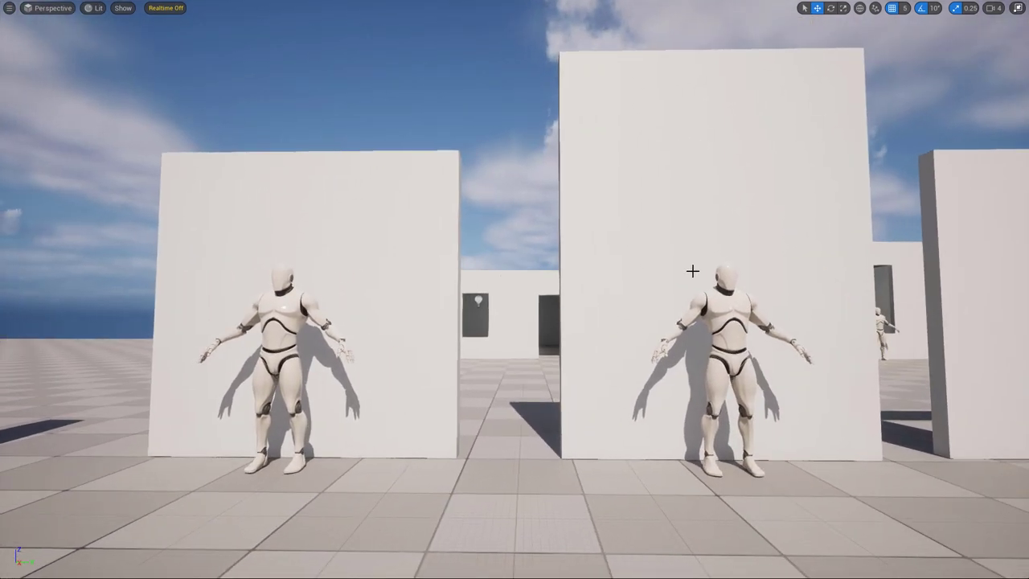